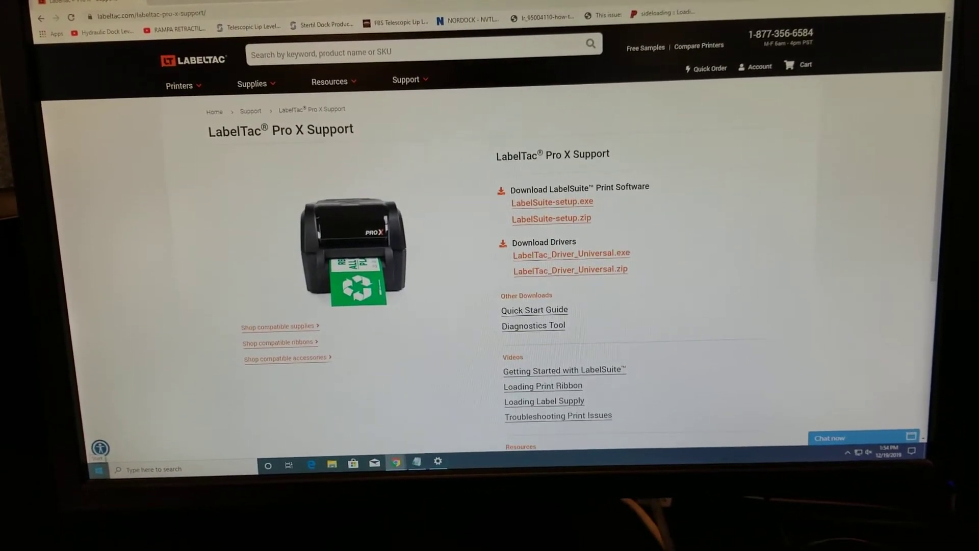
Launch LabelSuite 2 from the Creative Safety Supply group in the Start menu.
left_click(98, 469)
scroll(148, 372, "down", 3)
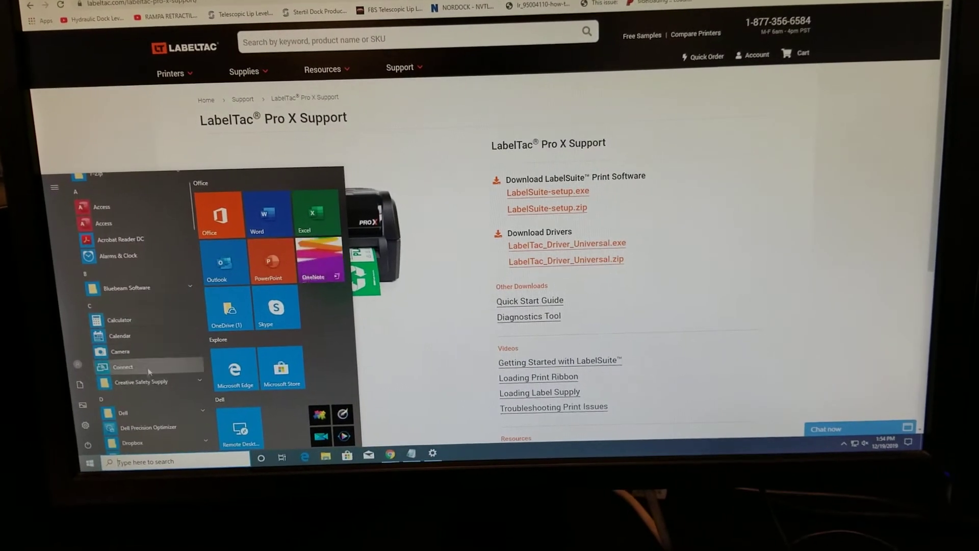
left_click(146, 382)
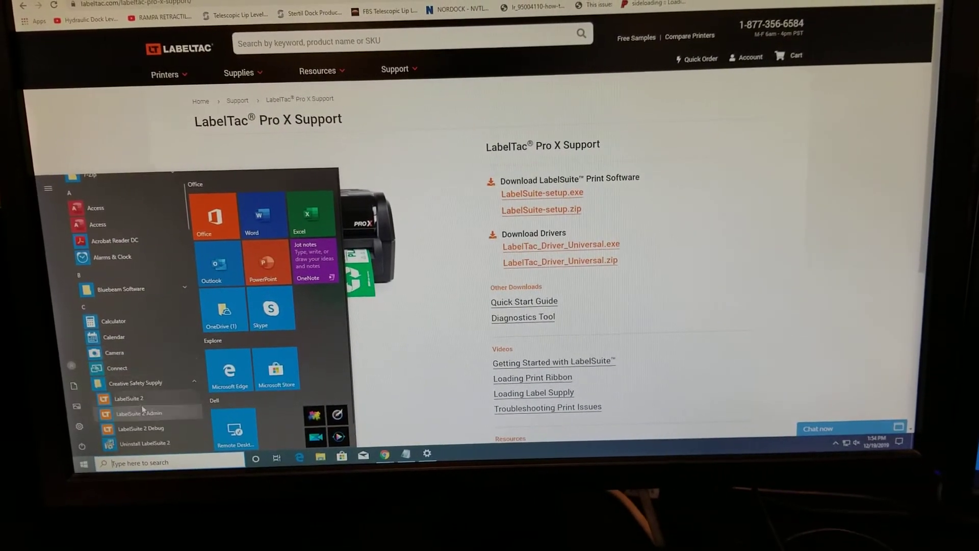
left_click(137, 400)
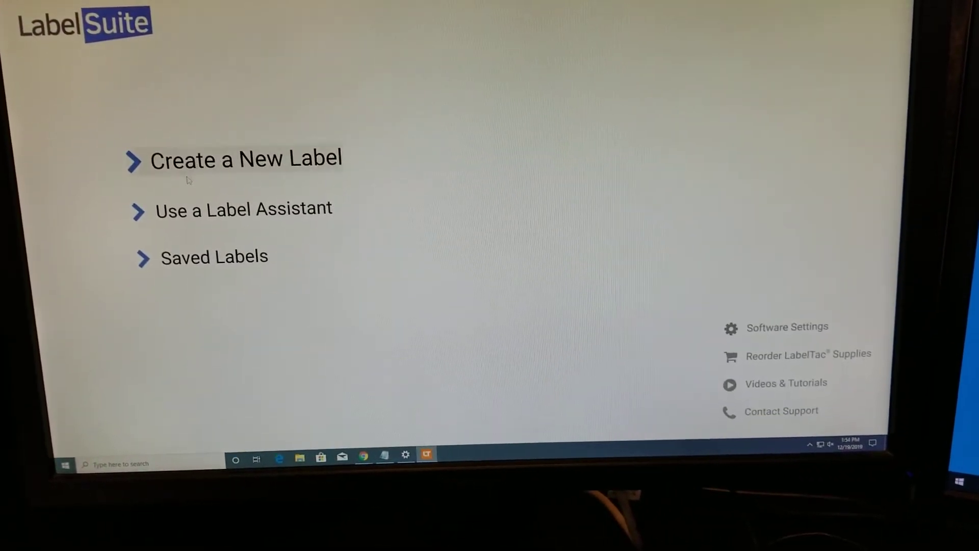
Create a new label on yellow stock with label length 4.
left_click(194, 170)
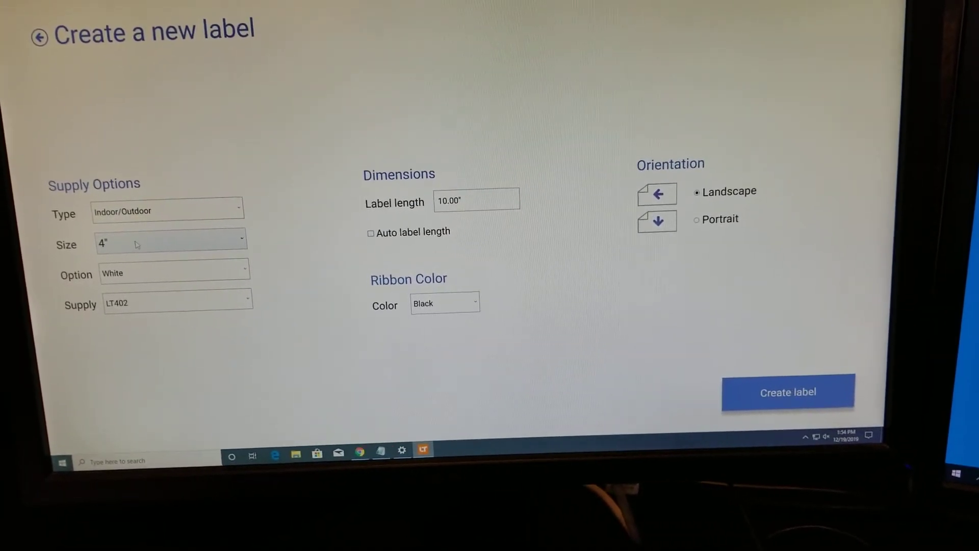
left_click(148, 269)
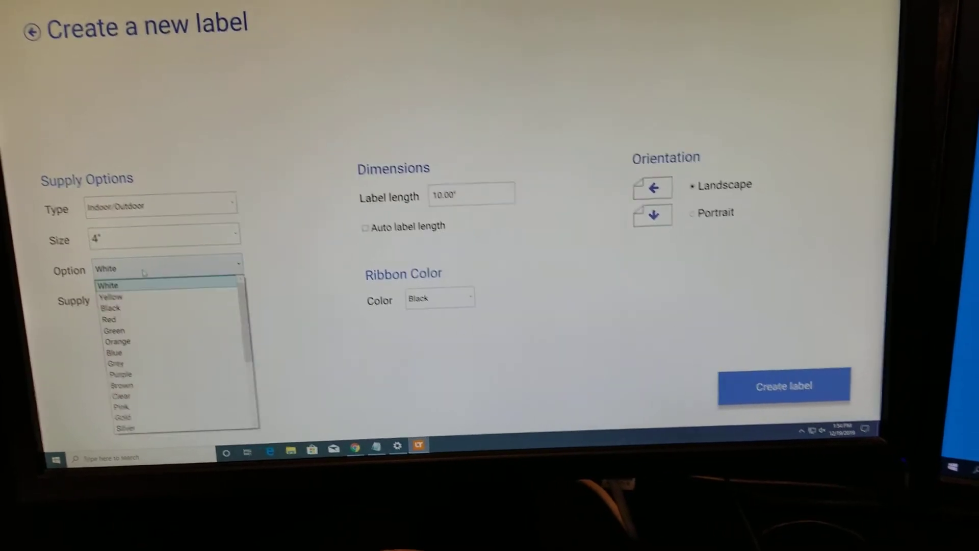
left_click(145, 292)
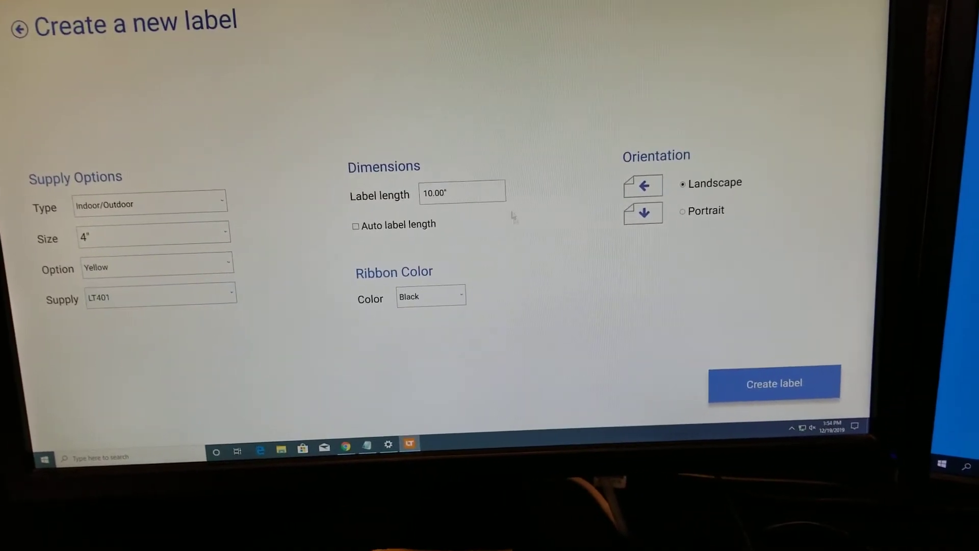
left_click(459, 197)
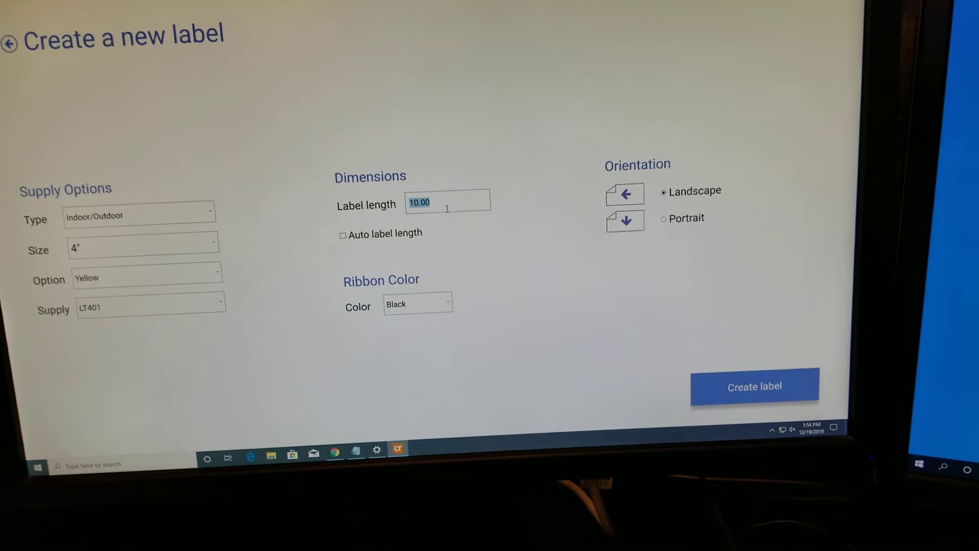
type("4")
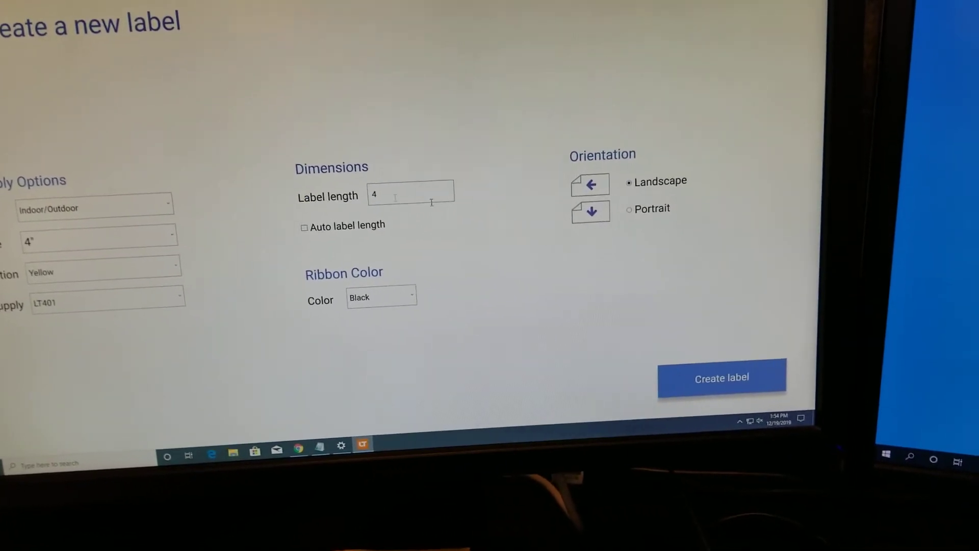
left_click(687, 369)
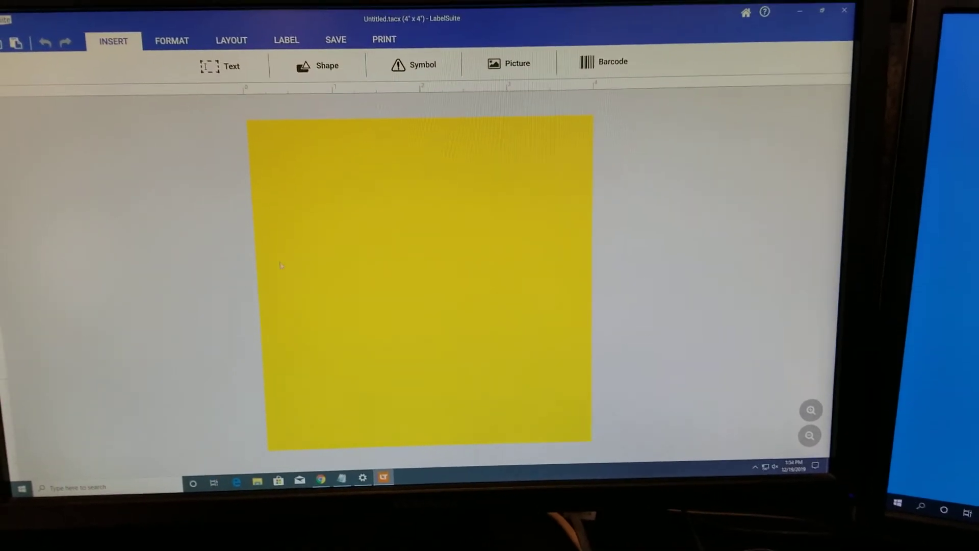
Insert a text box reading 'Test' and enlarge its font, then deselect it.
left_click(211, 74)
left_click(212, 95)
type("Test")
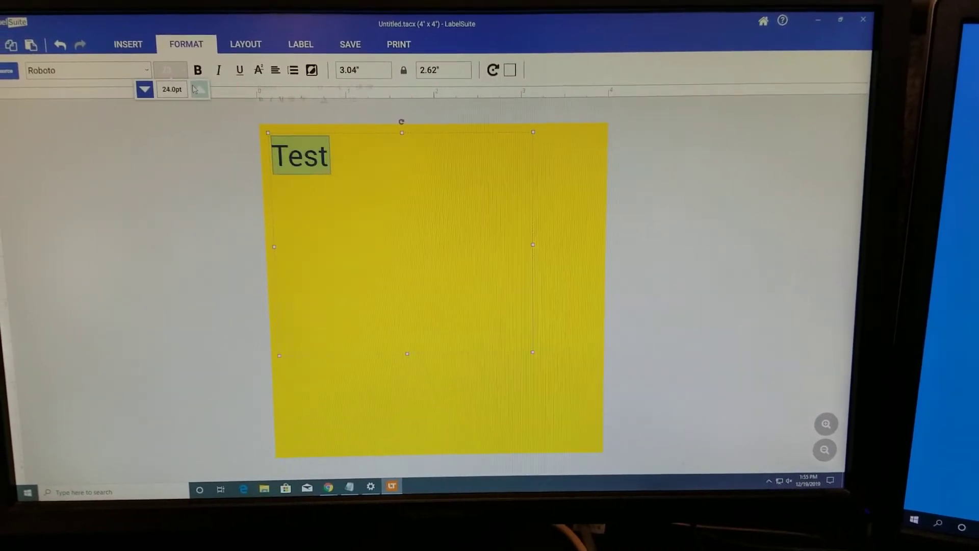
left_click(197, 85)
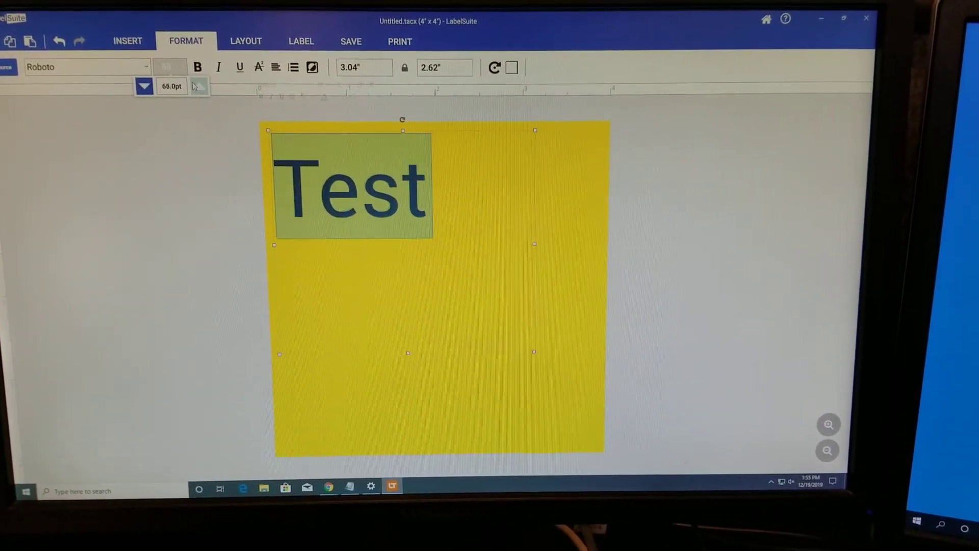
left_click(197, 85)
key("Escape")
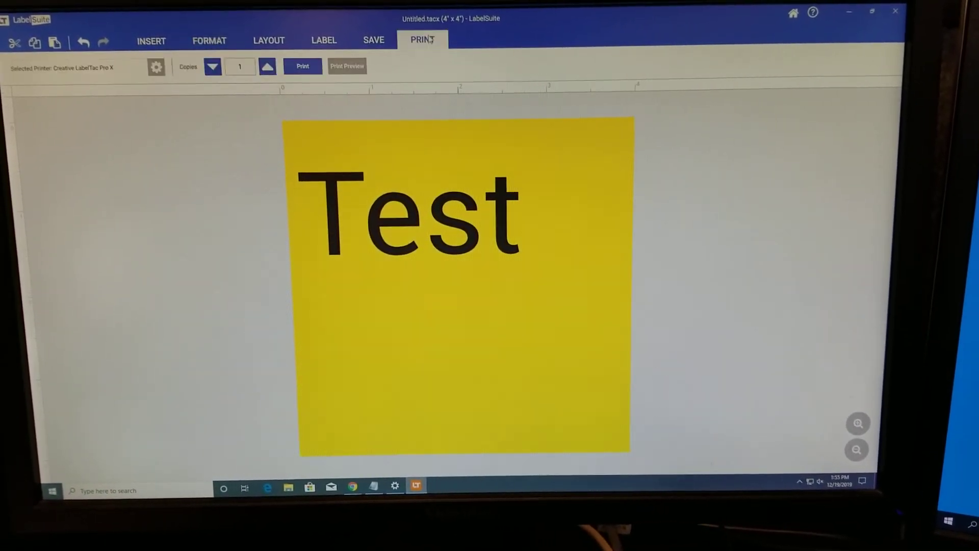
left_click(177, 69)
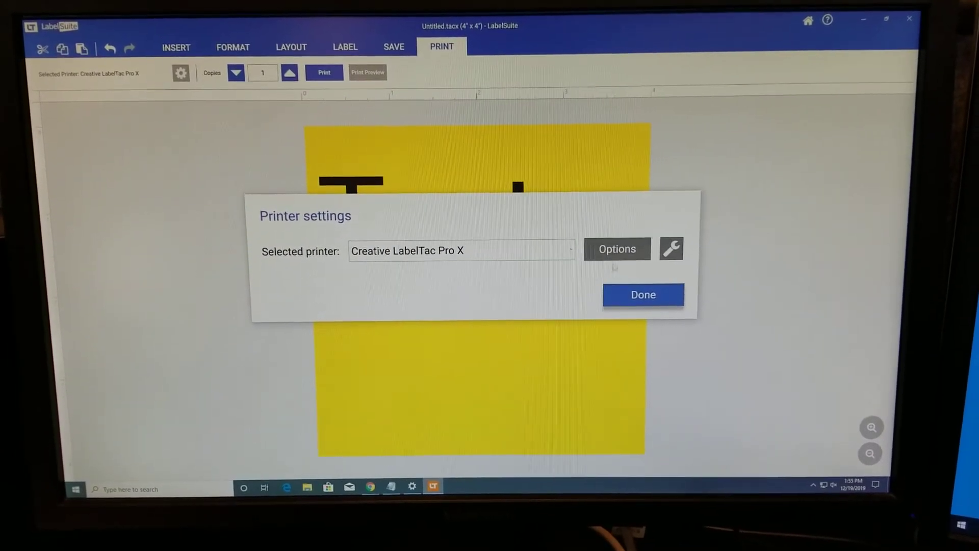
Set the printer's Stock post-print action to Cut in the driver properties and apply it.
left_click(643, 303)
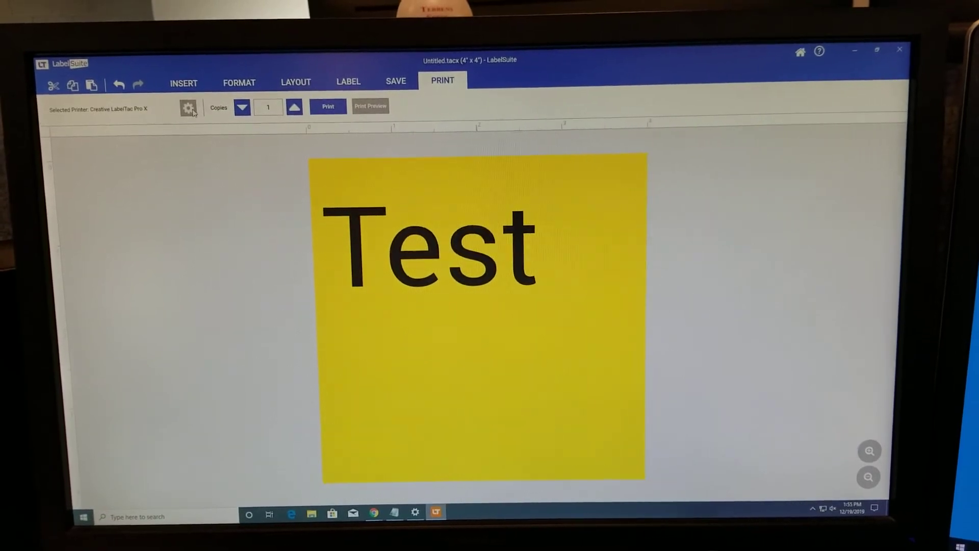
left_click(189, 109)
left_click(621, 275)
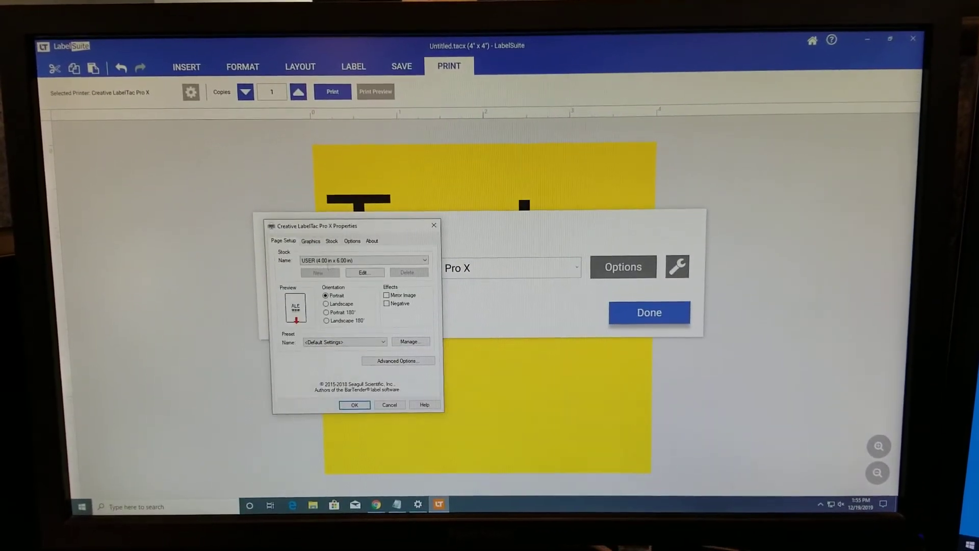
left_click(331, 241)
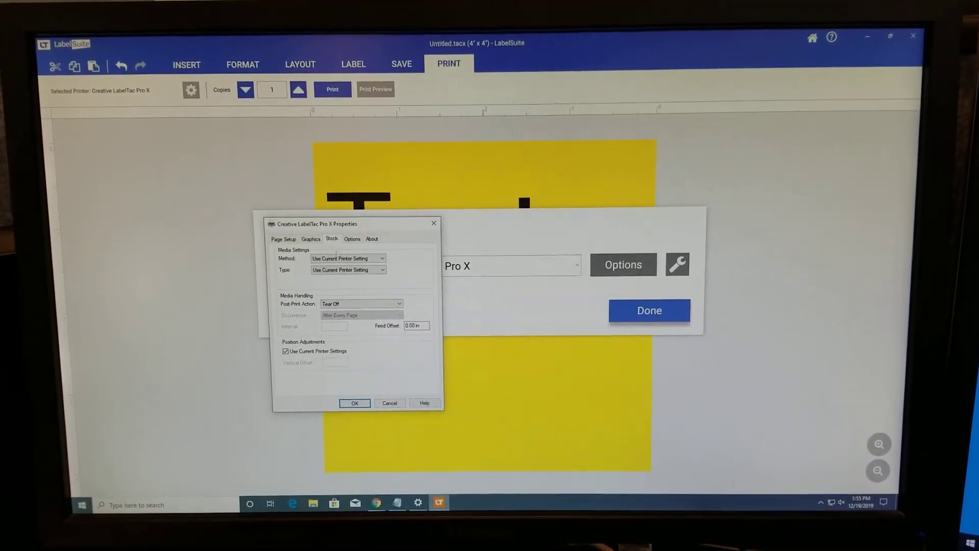
left_click(360, 304)
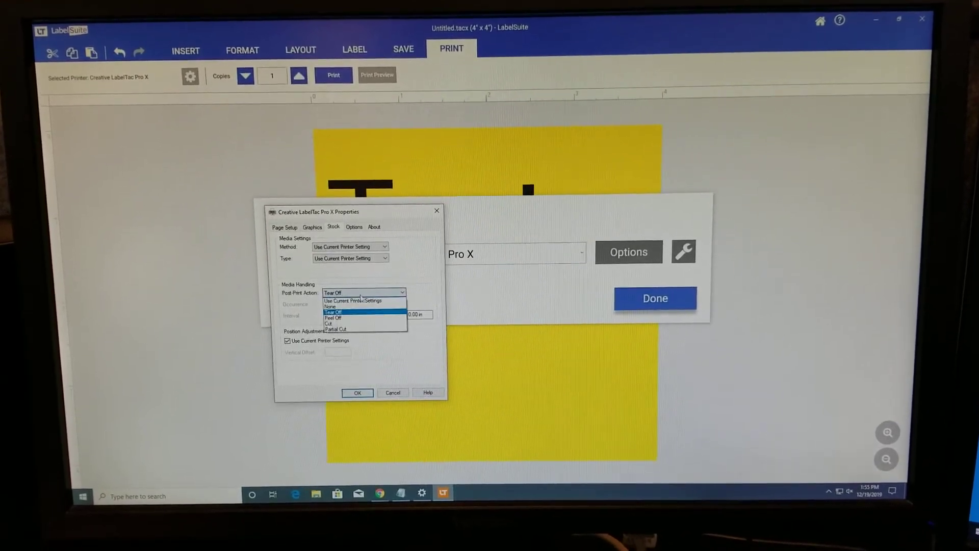
left_click(346, 322)
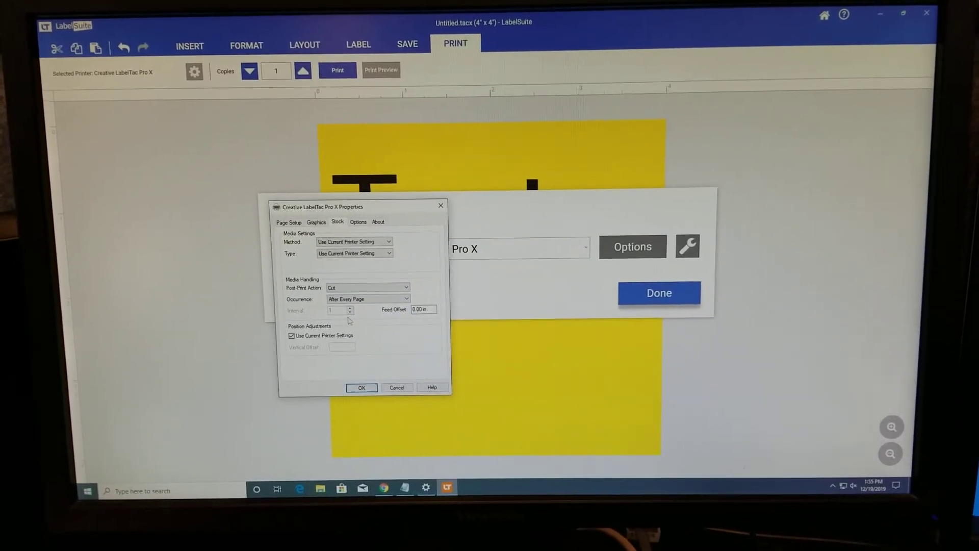
left_click(362, 386)
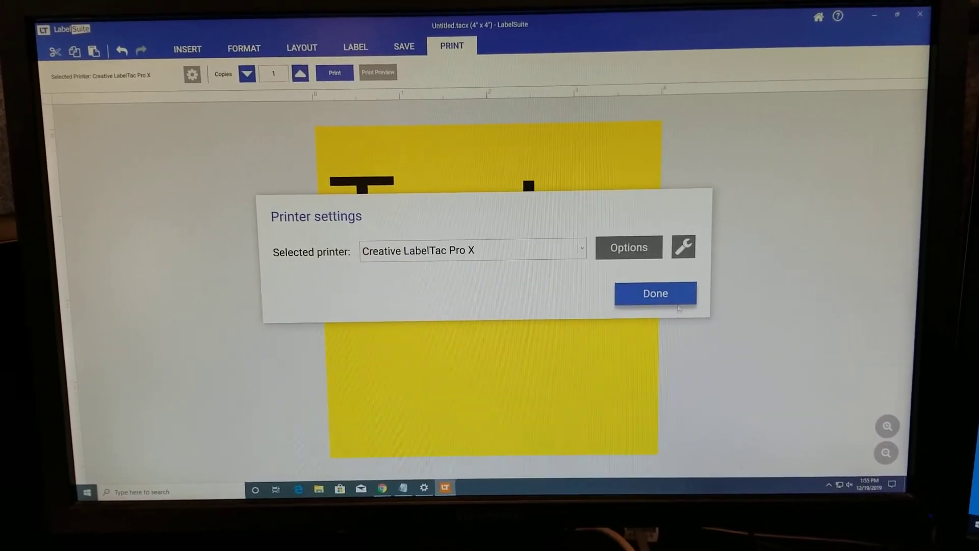